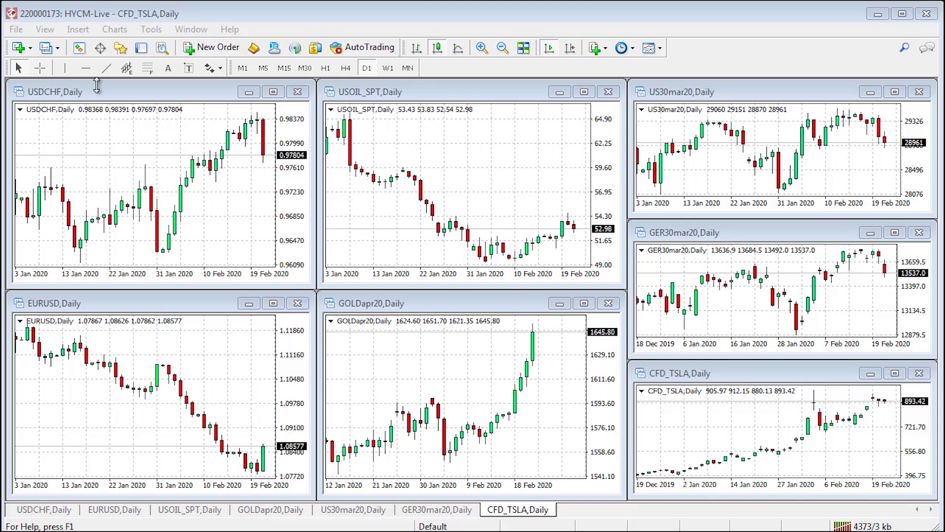
Draw a rising trendline beneath the steep late-February rally on the GOLDapr20 daily chart
left_click(86, 68)
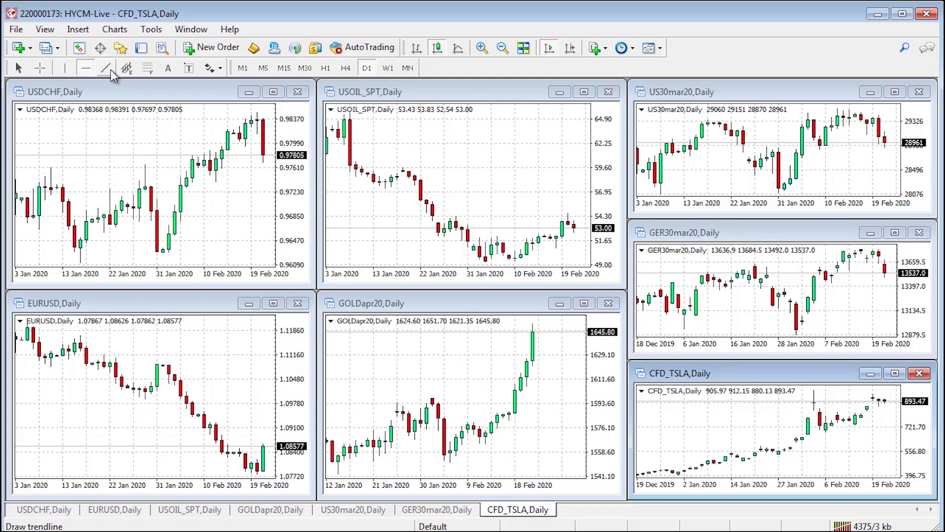
left_click(510, 420)
left_click(106, 68)
left_click_drag(515, 417, 538, 359)
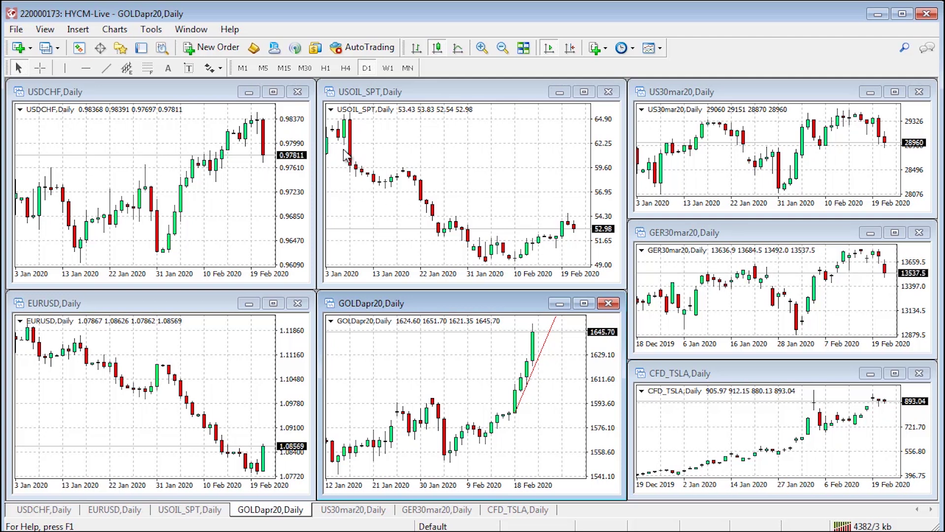
View the EURUSD chart full-size on the H1, M30 and M15 timeframes, and return it to D1
left_click(274, 92)
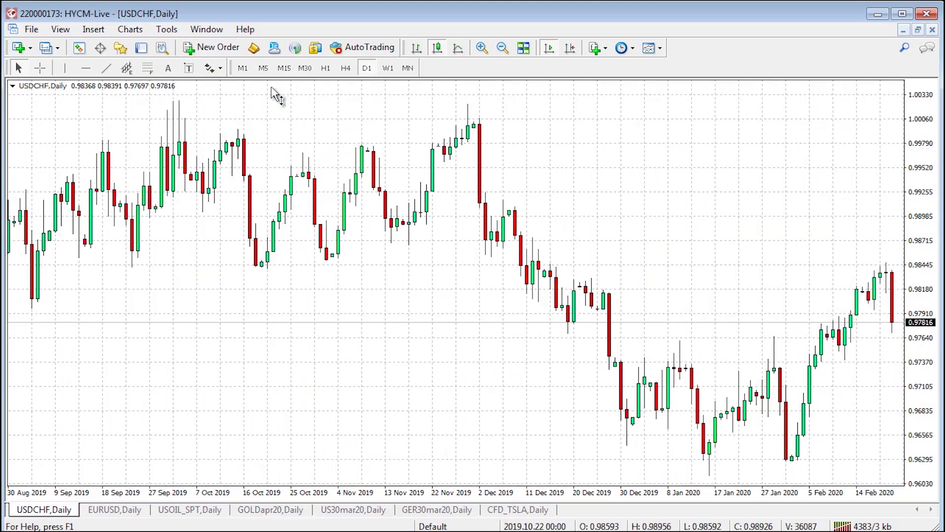
left_click(123, 511)
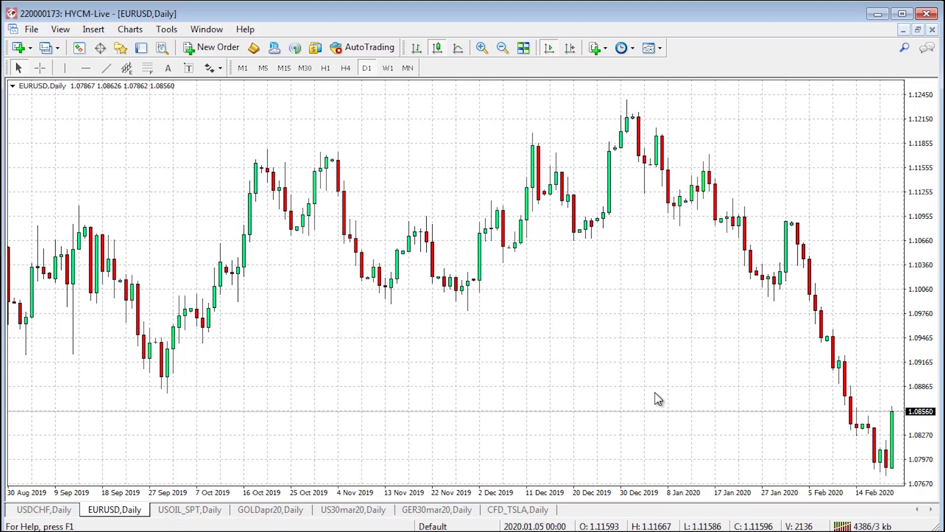
left_click(327, 67)
left_click(310, 69)
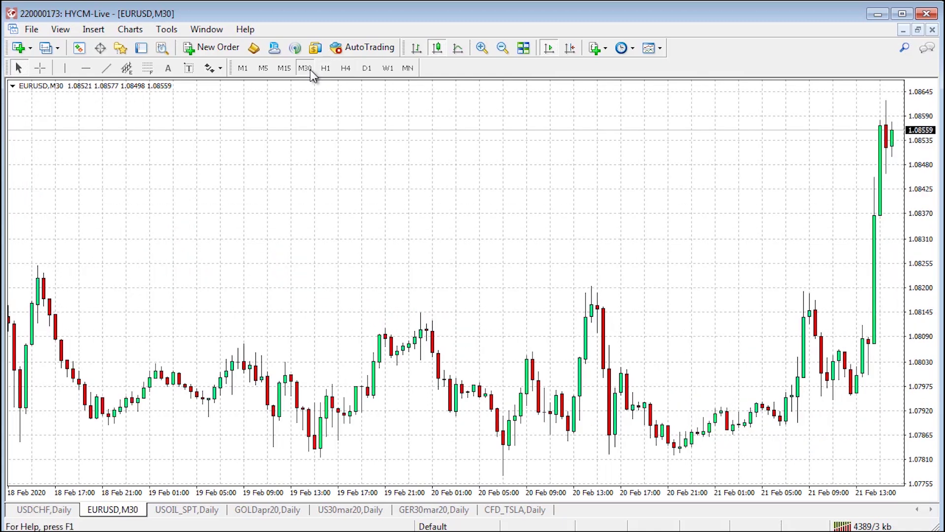
left_click(284, 69)
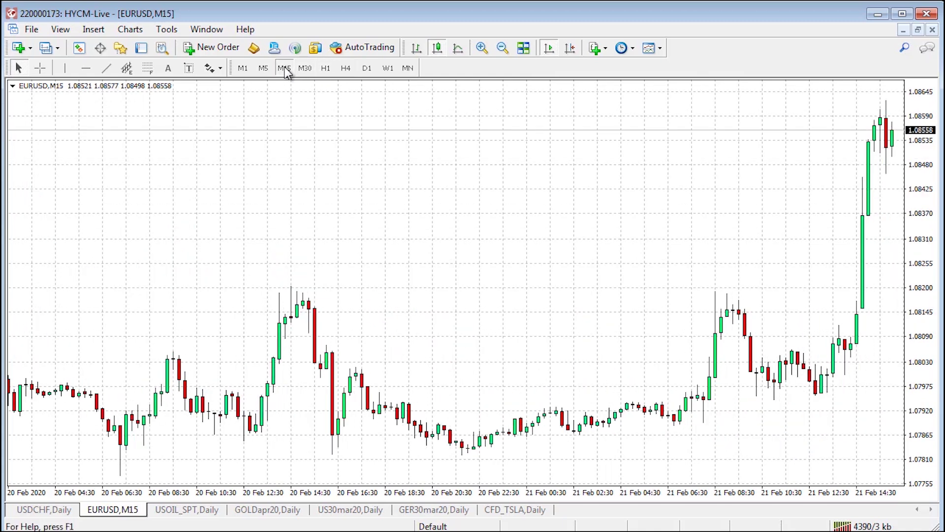
left_click(367, 71)
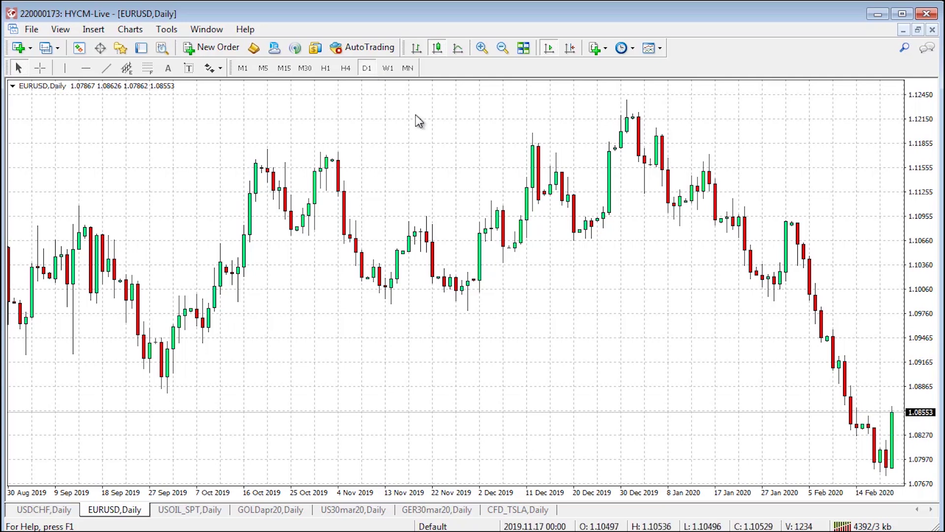
Check the color settings in the EURUSD chart's properties without changing them
right_click(371, 151)
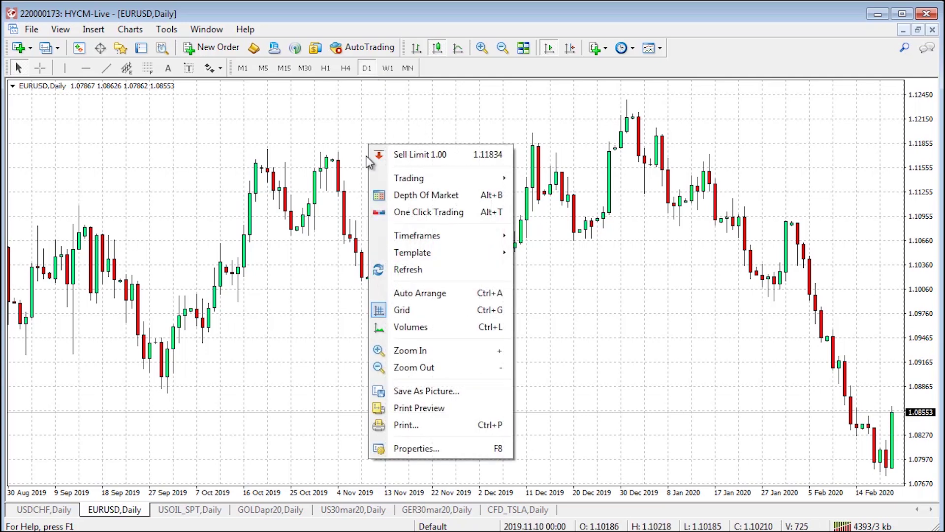
left_click(451, 446)
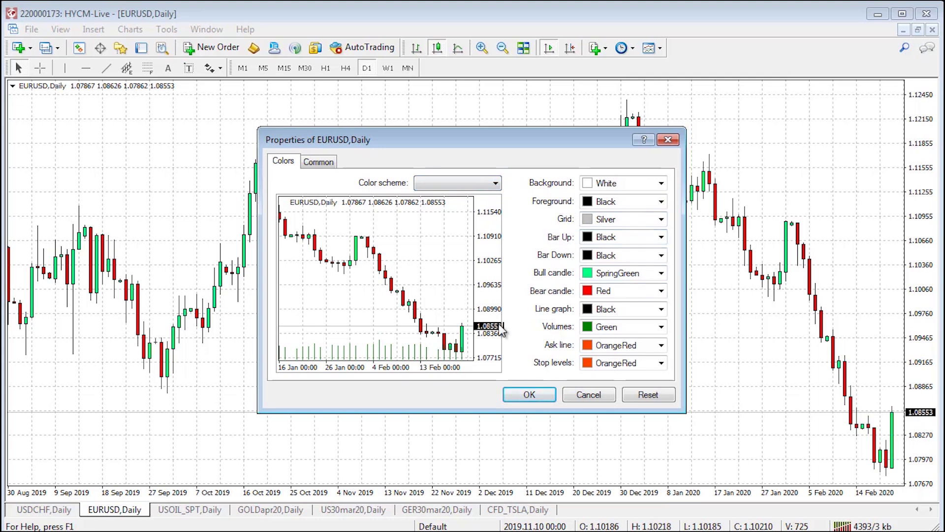
left_click(588, 394)
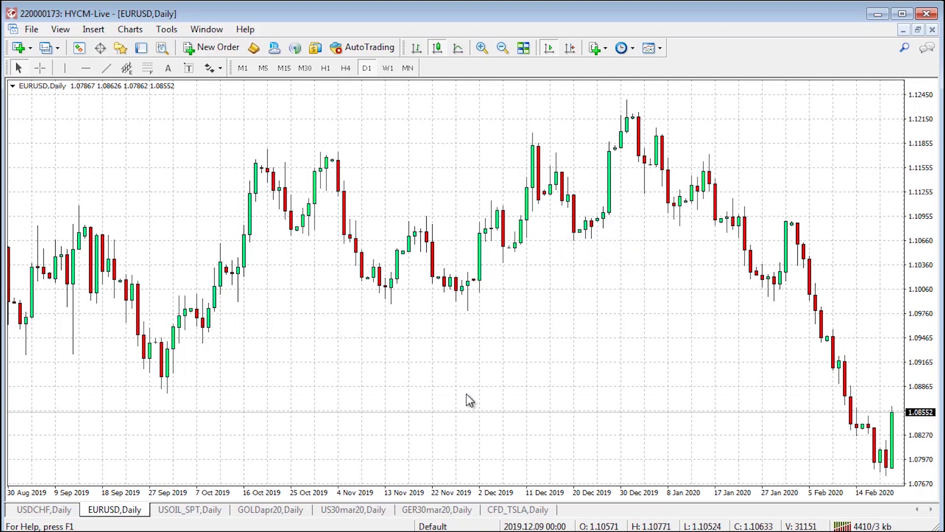
Return to the tiled layout, close the GER30mar20 chart and re-tile the remaining charts
left_click(194, 31)
left_click(220, 68)
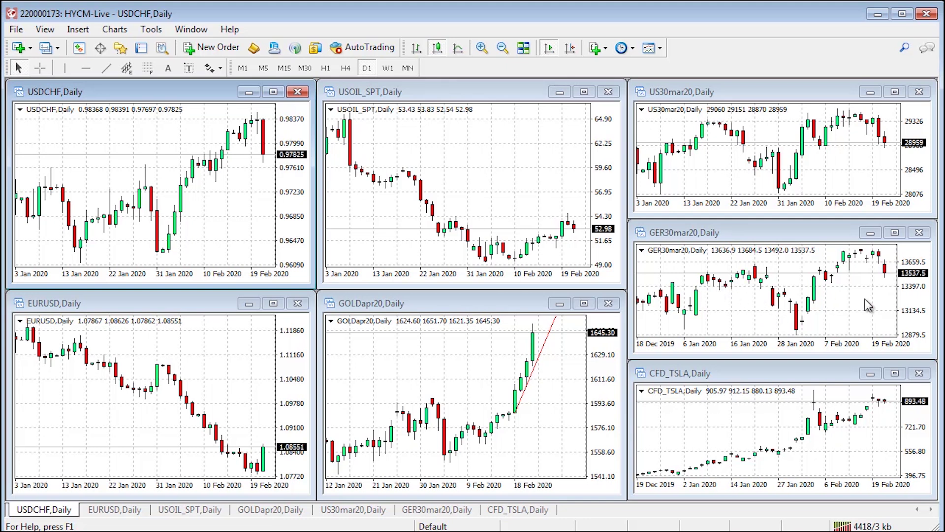
left_click(919, 233)
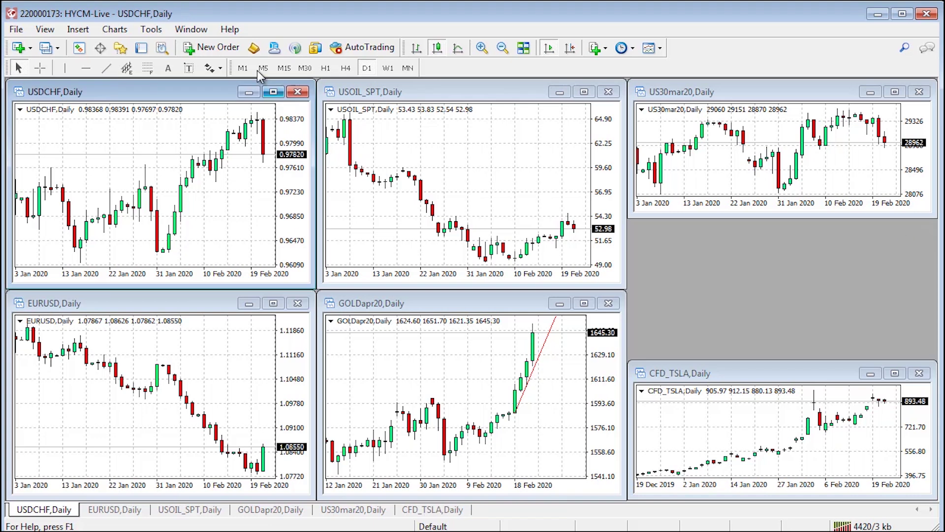
left_click(199, 30)
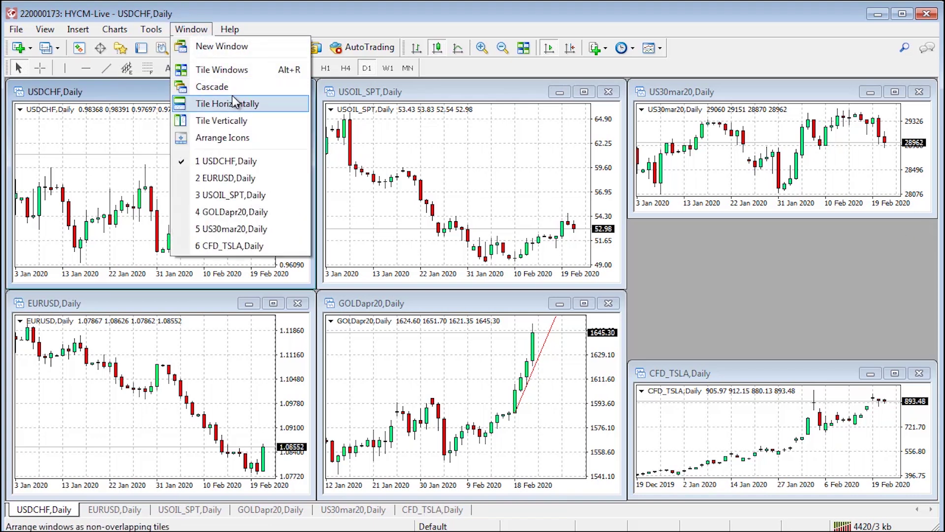
left_click(222, 69)
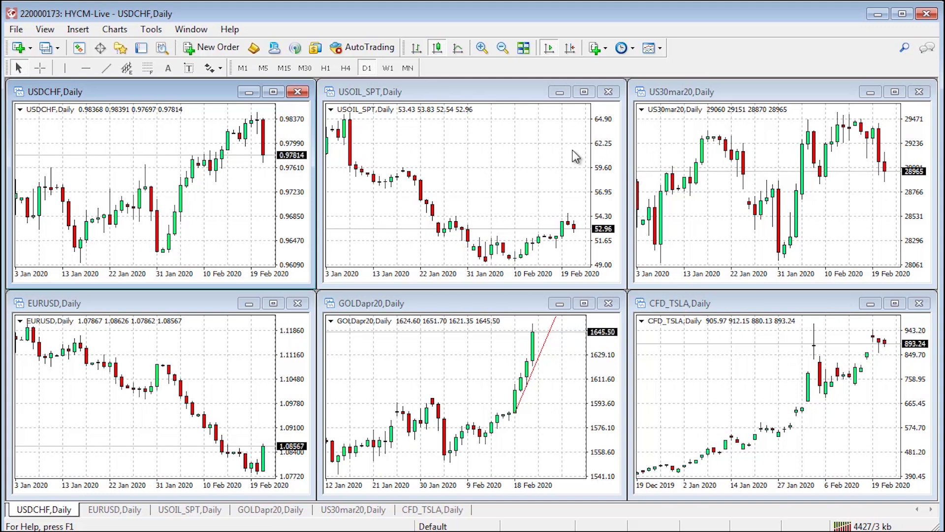
Check the list of saved chart profiles
mouse_move(516, 263)
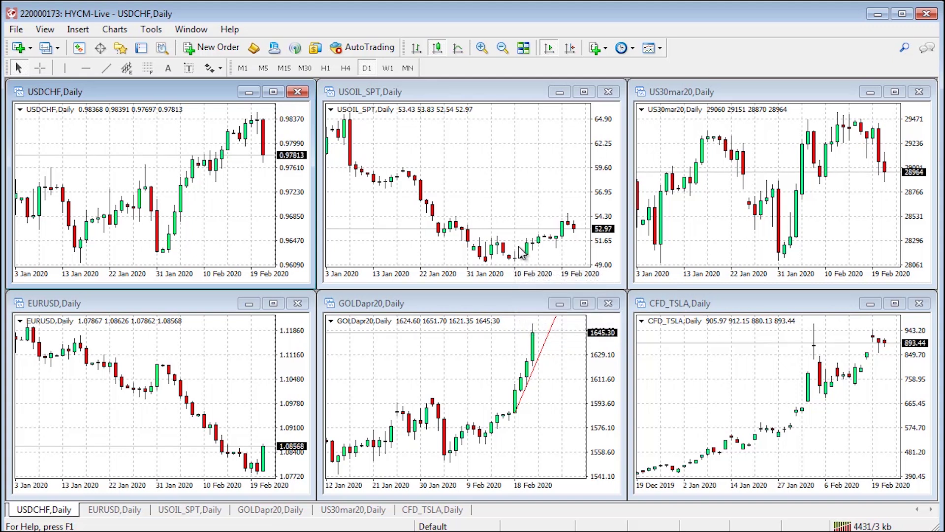
left_click(16, 29)
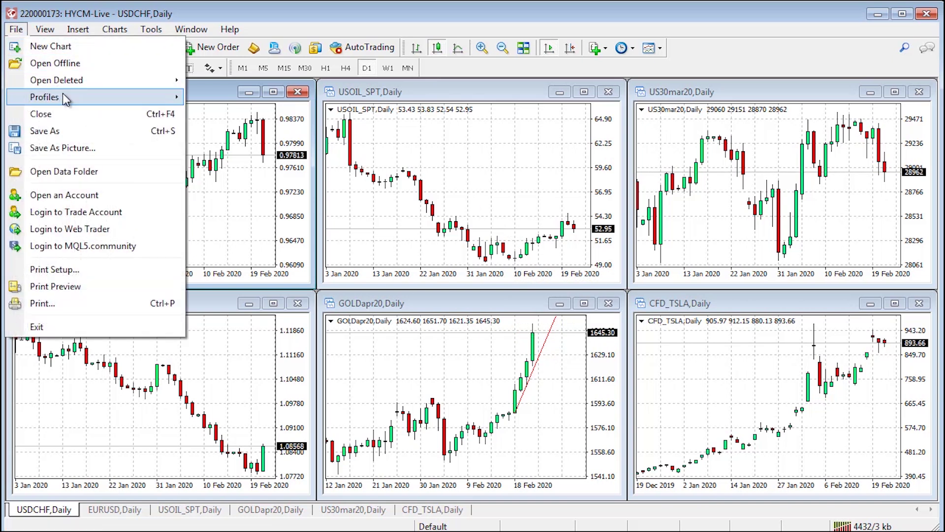
mouse_move(63, 94)
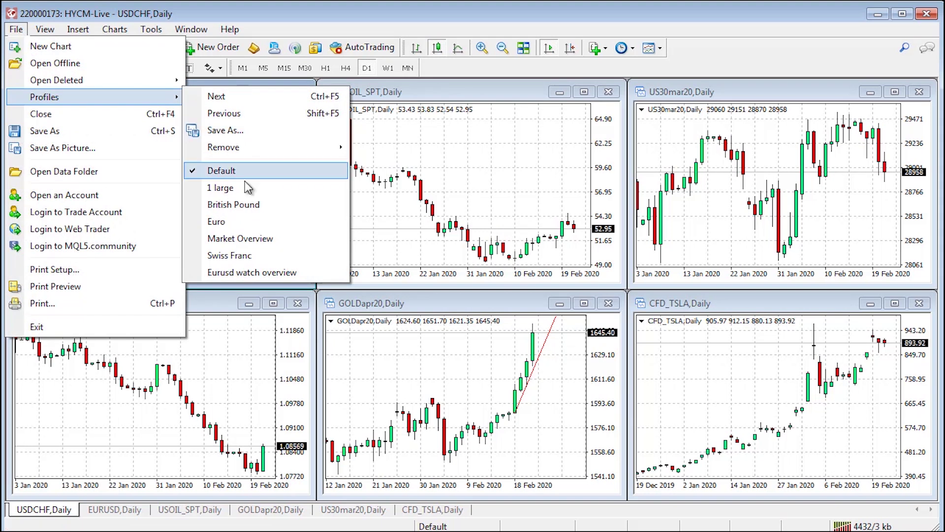
left_click(392, 15)
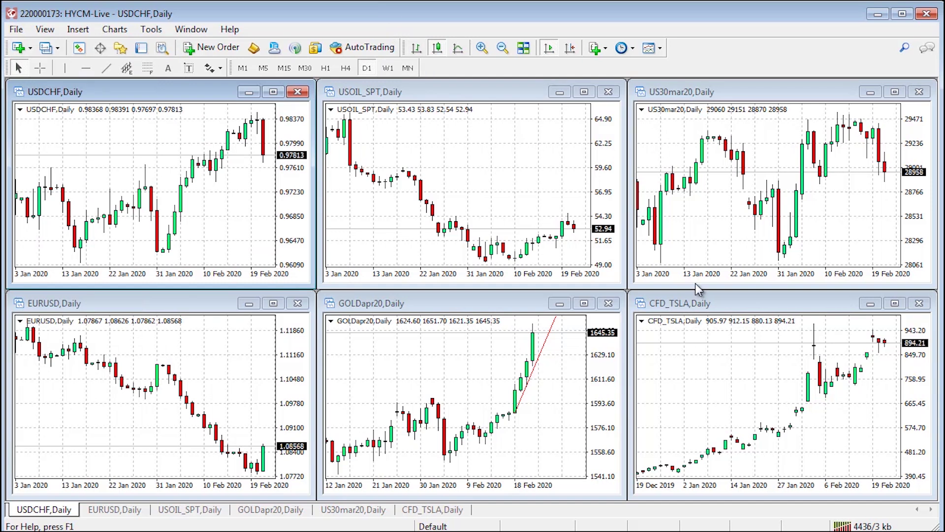
key("ctrl+2")
mouse_move(176, 134)
left_mouse_down()
mouse_move(165, 204)
mouse_move(116, 251)
left_mouse_up()
left_click_drag(446, 137, 388, 229)
left_click_drag(133, 331, 69, 446)
left_click_drag(306, 330, 272, 428)
left_click_drag(475, 347, 433, 429)
left_click_drag(605, 143, 571, 204)
left_click_drag(746, 170, 738, 231)
left_click_drag(664, 362, 610, 421)
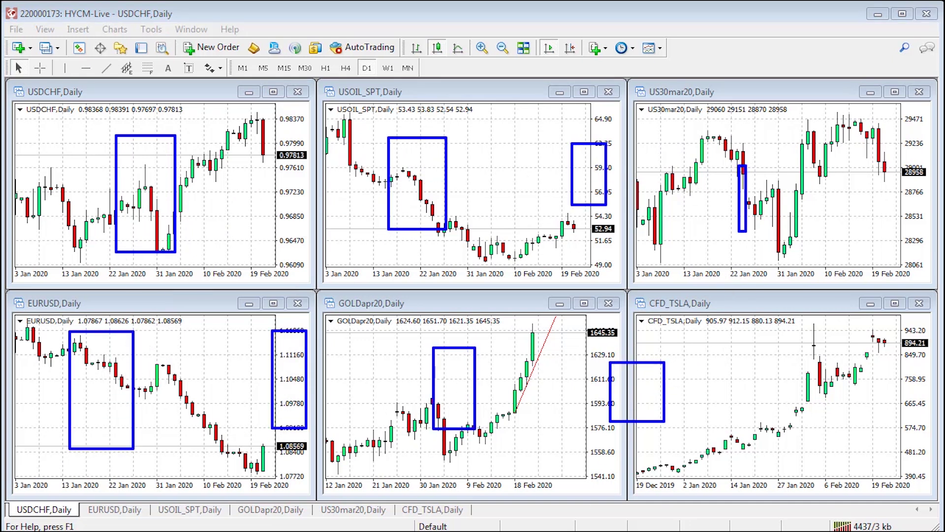
key("Escape")
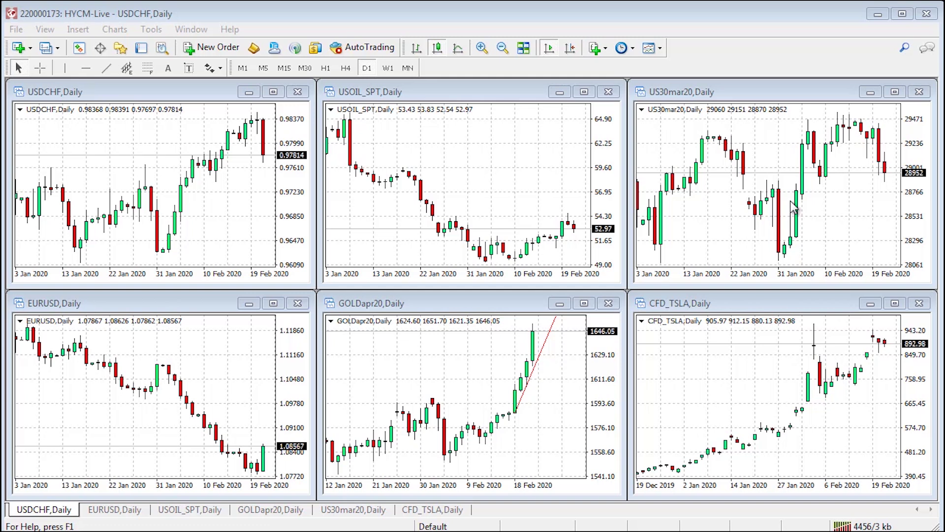
Check the profiles list again, and view the CFD_TSLA daily chart full-size before restoring the tiled layout
left_click(16, 29)
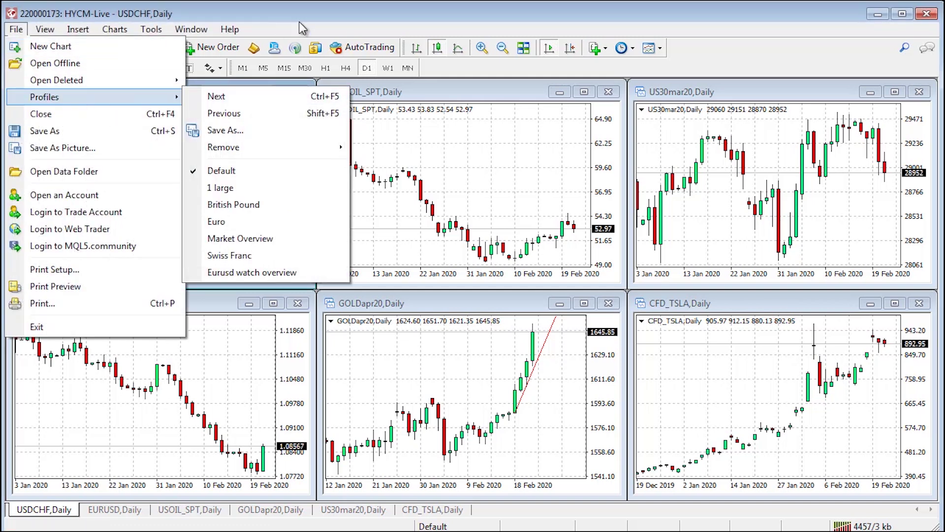
left_click(305, 23)
left_click(895, 303)
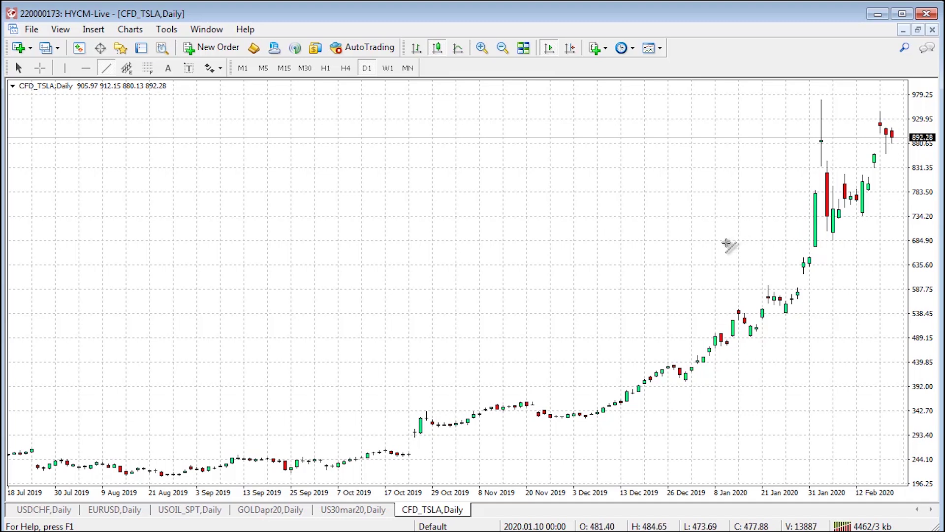
left_click(918, 29)
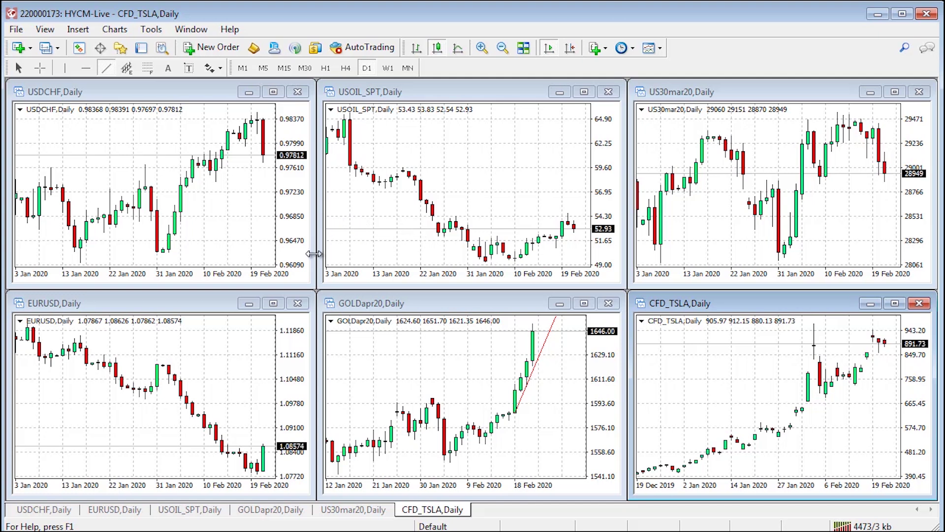
Close the US30mar20 and CFD_TSLA charts and tile the four remaining chart windows
left_click(919, 91)
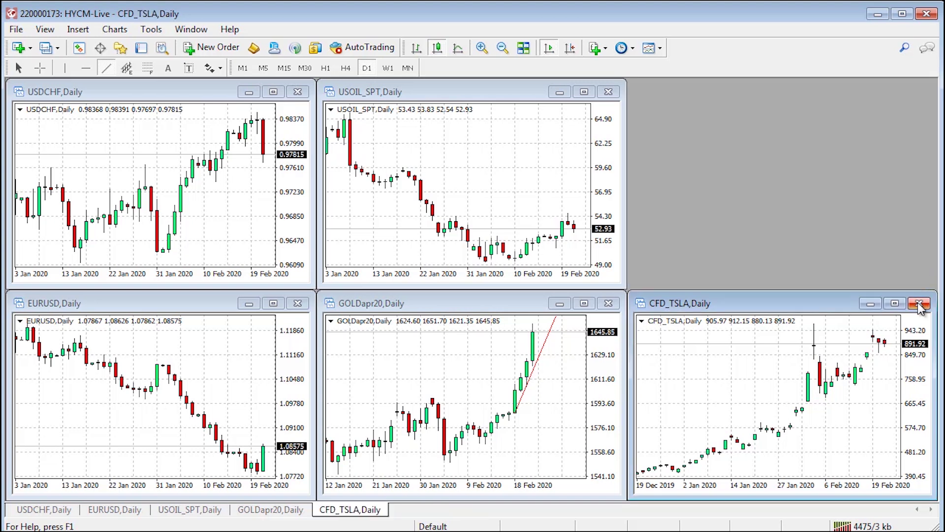
left_click(919, 303)
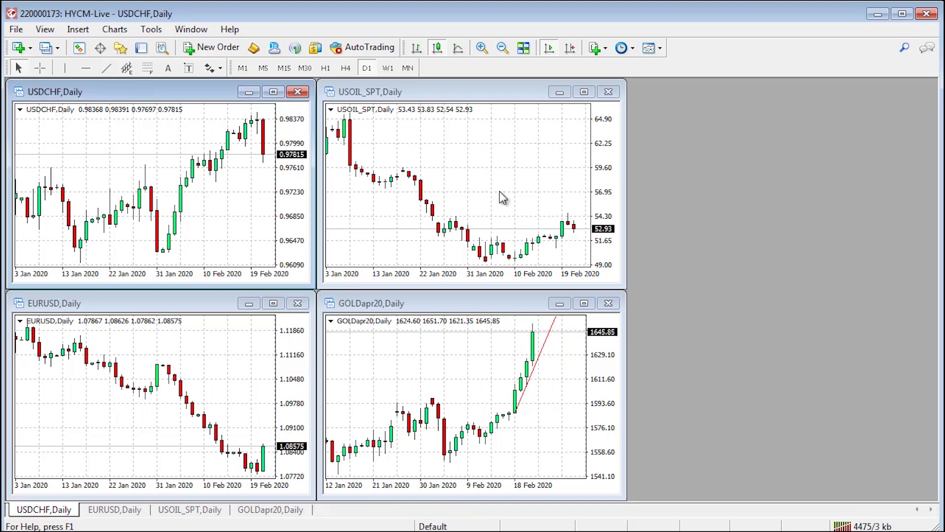
left_click(178, 32)
left_click(216, 67)
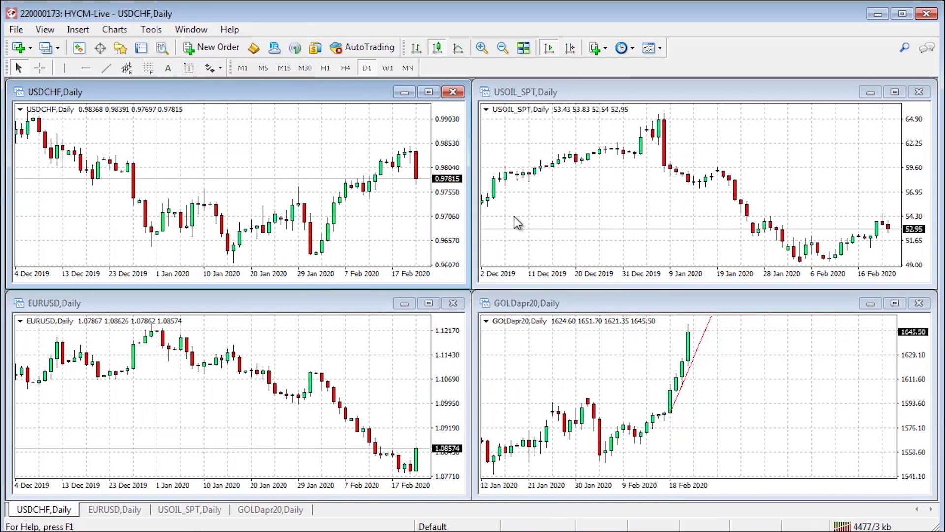
Draw a horizontal line at about 0.97554 on the USDCHF chart and one at about 51.68 on the USOIL_SPT chart
left_click(86, 68)
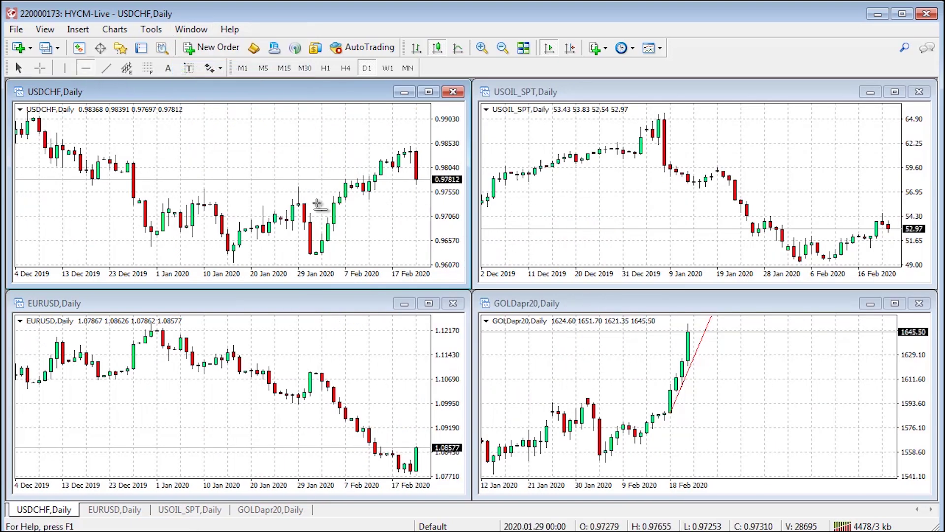
left_click(386, 191)
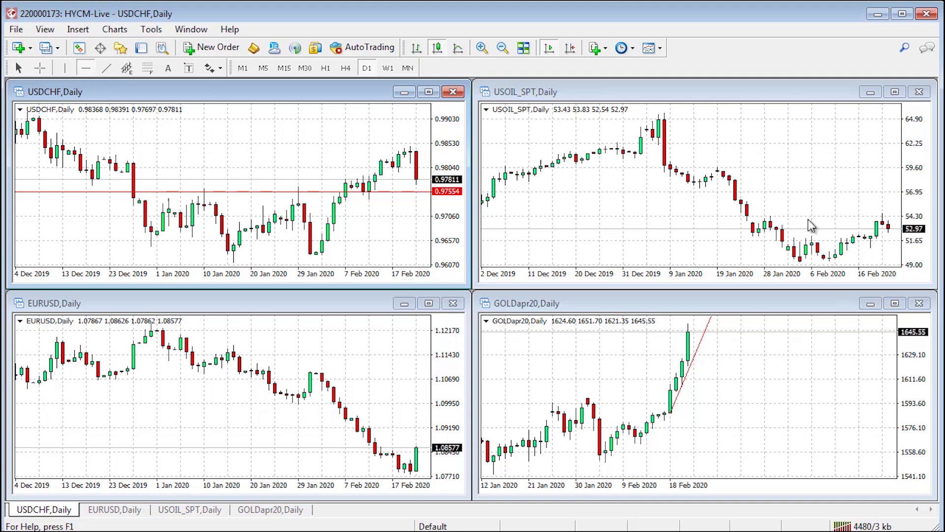
left_click(877, 245)
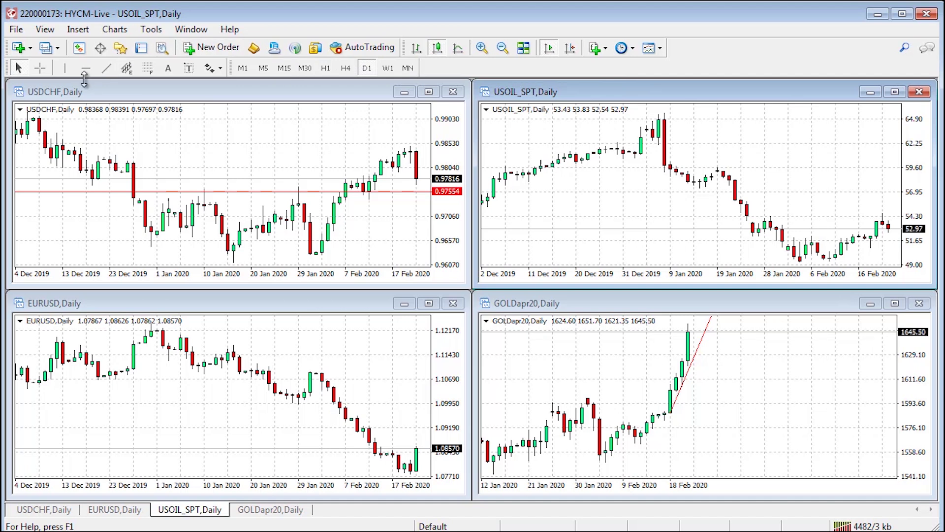
left_click(85, 68)
left_click(886, 240)
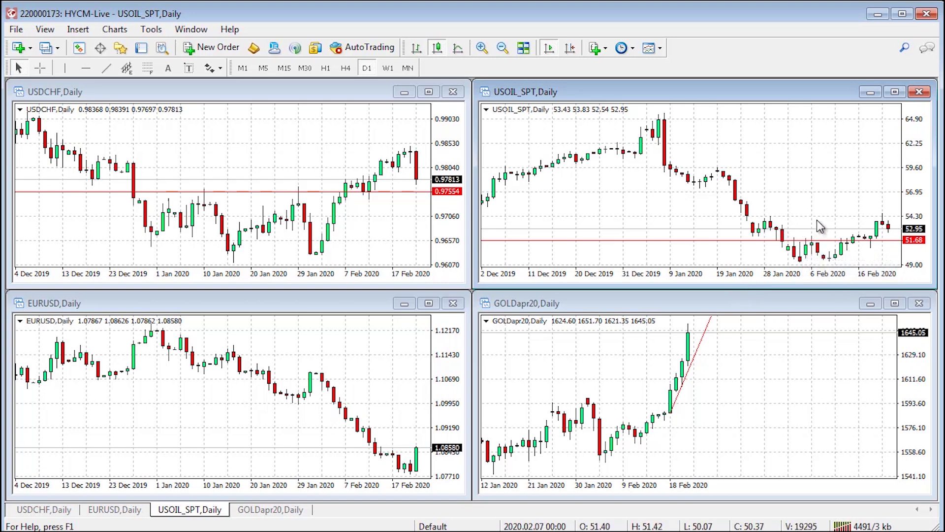
View the USOIL_SPT chart with its horizontal line full-size, and tile the chart windows again
left_click(895, 92)
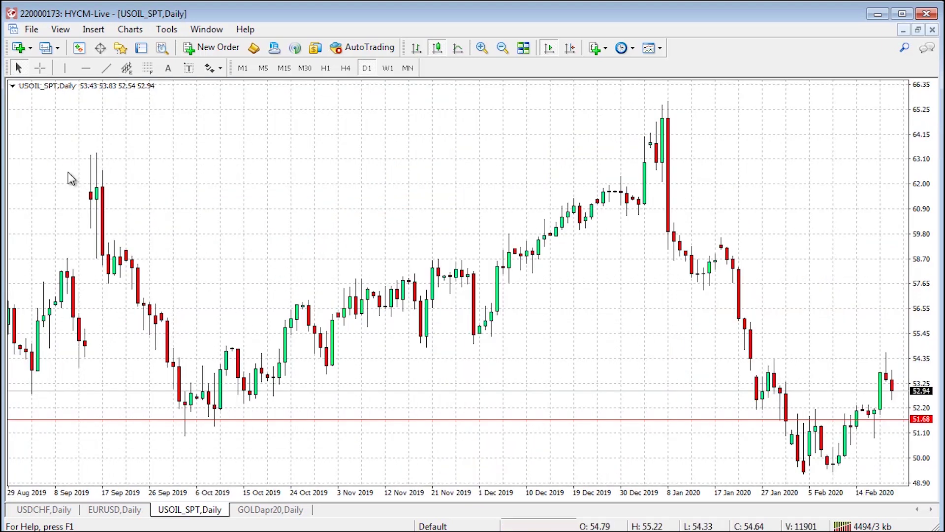
left_click(202, 30)
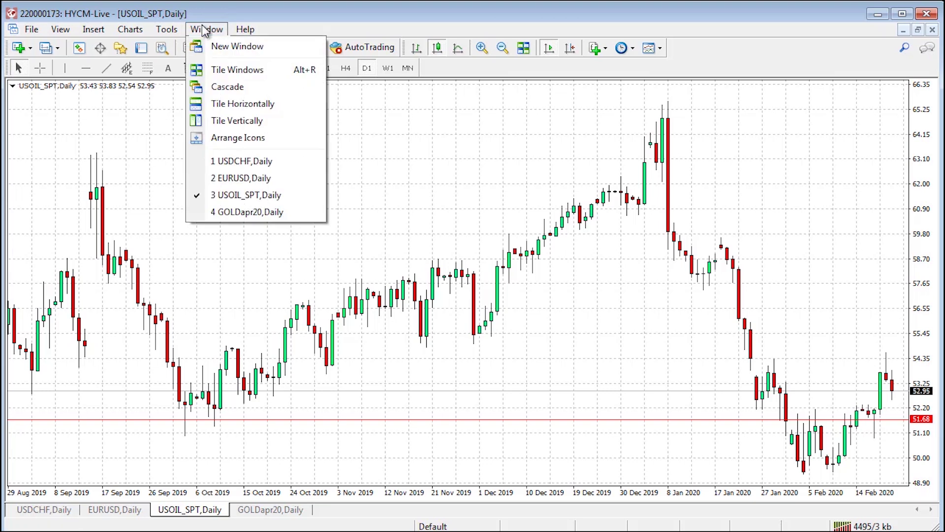
left_click(250, 70)
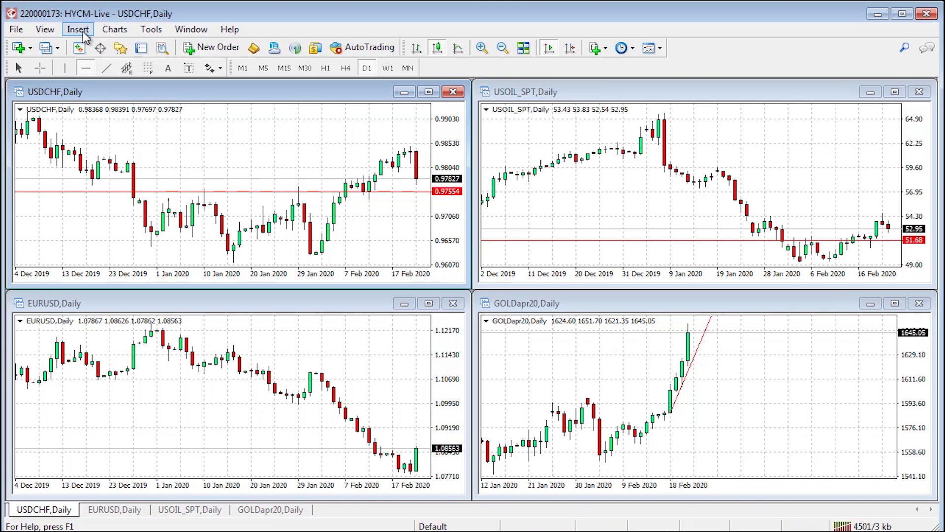
Show Market Watch to view the symbols' bid and ask quotes, and close it
left_click(58, 35)
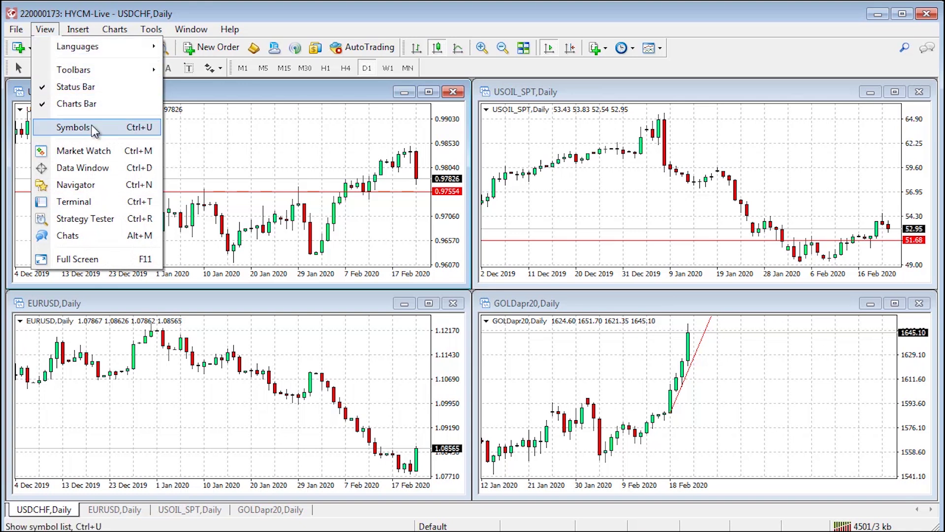
left_click(100, 155)
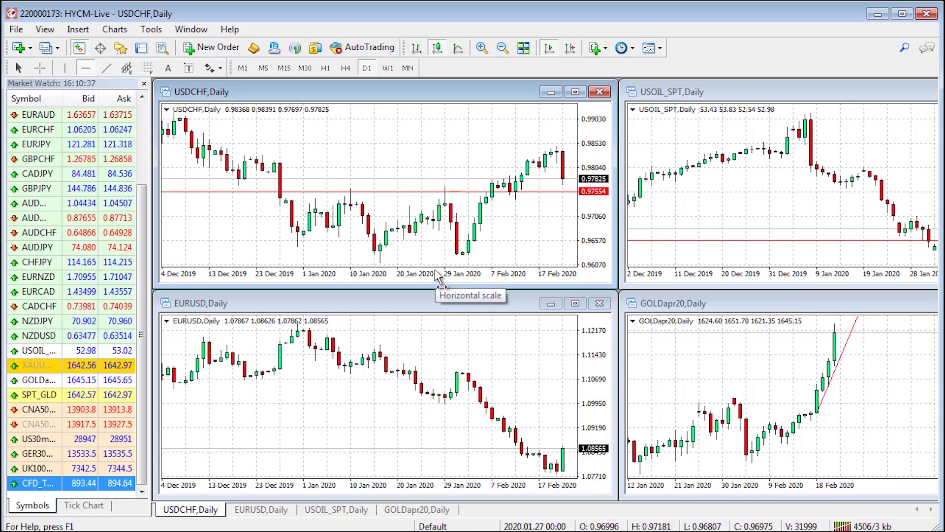
left_click(144, 85)
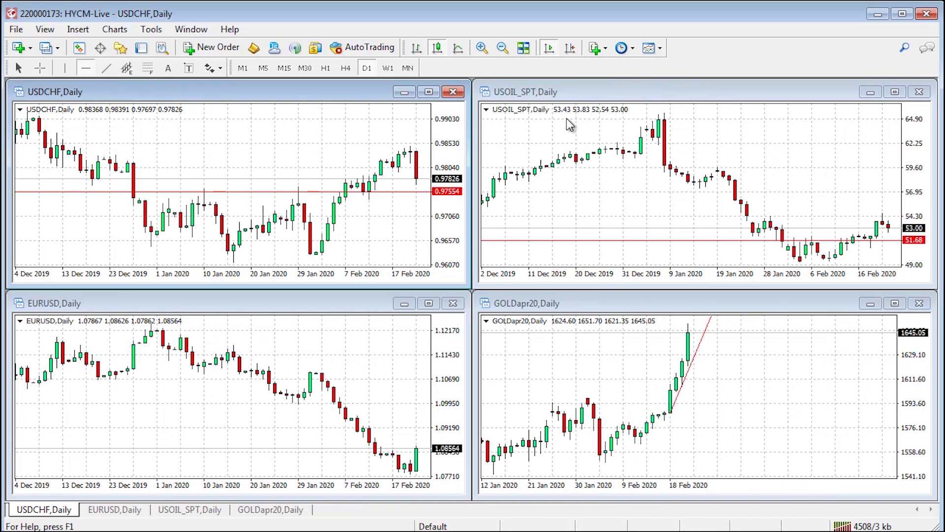